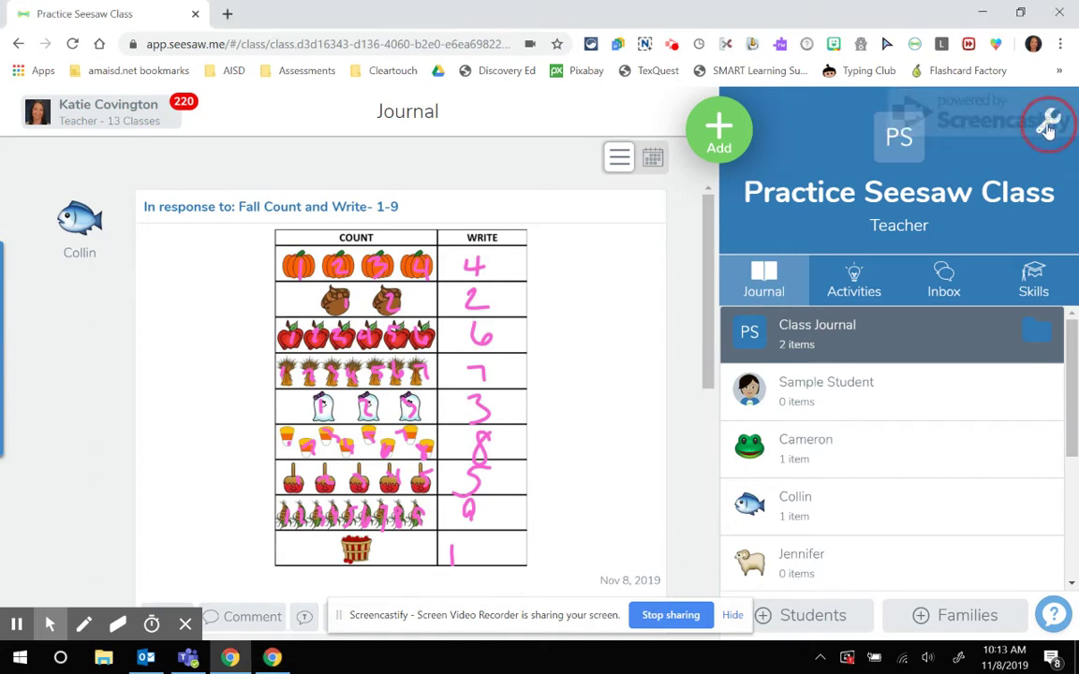
In class settings, change student sign-in mode to Class Code - 1:1 Devices and confirm.
{"action": "left_click", "coordinate": [1049, 125]}
{"action": "scroll", "coordinate": [553, 349], "scroll_direction": "down", "scroll_amount": 1}
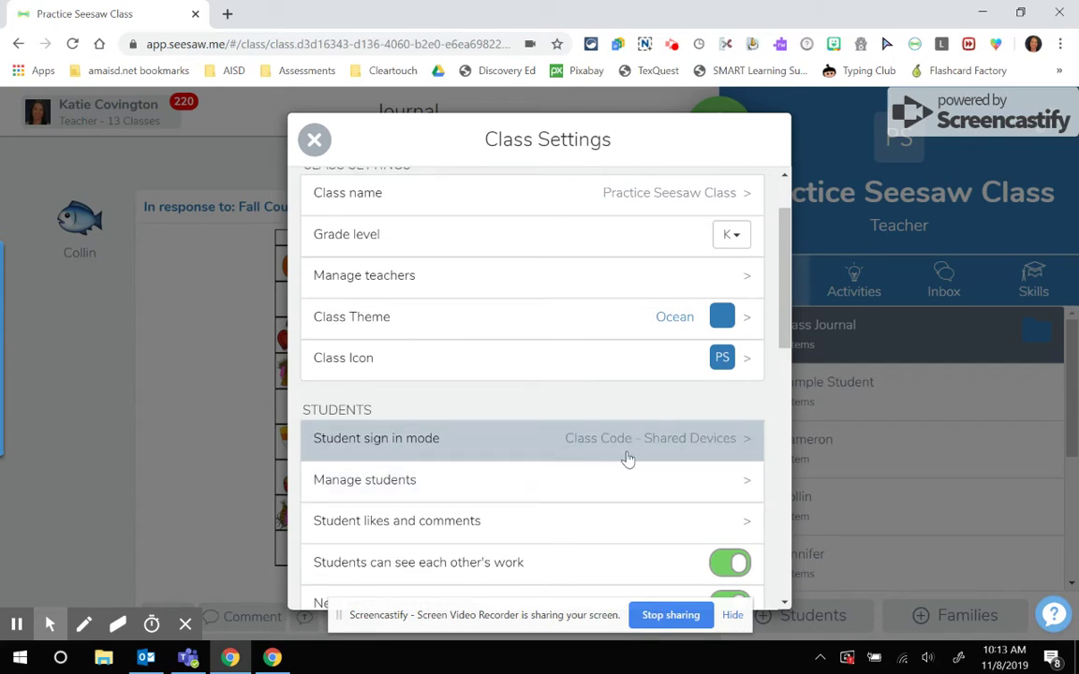
{"action": "right_click", "coordinate": [626, 455]}
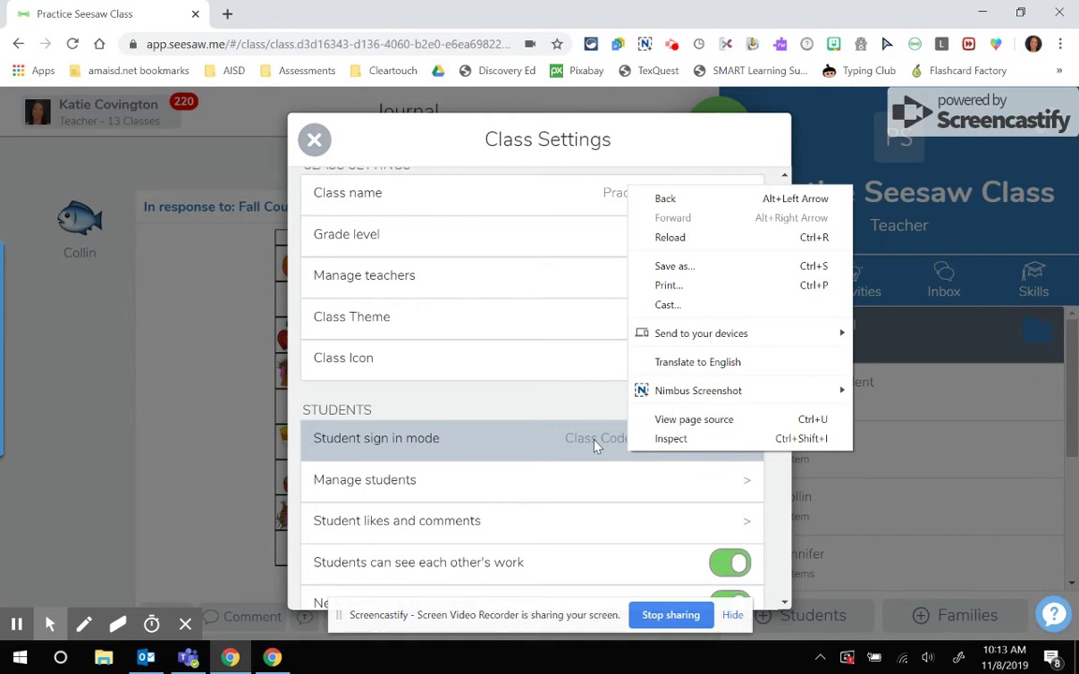
{"action": "left_click", "coordinate": [594, 447]}
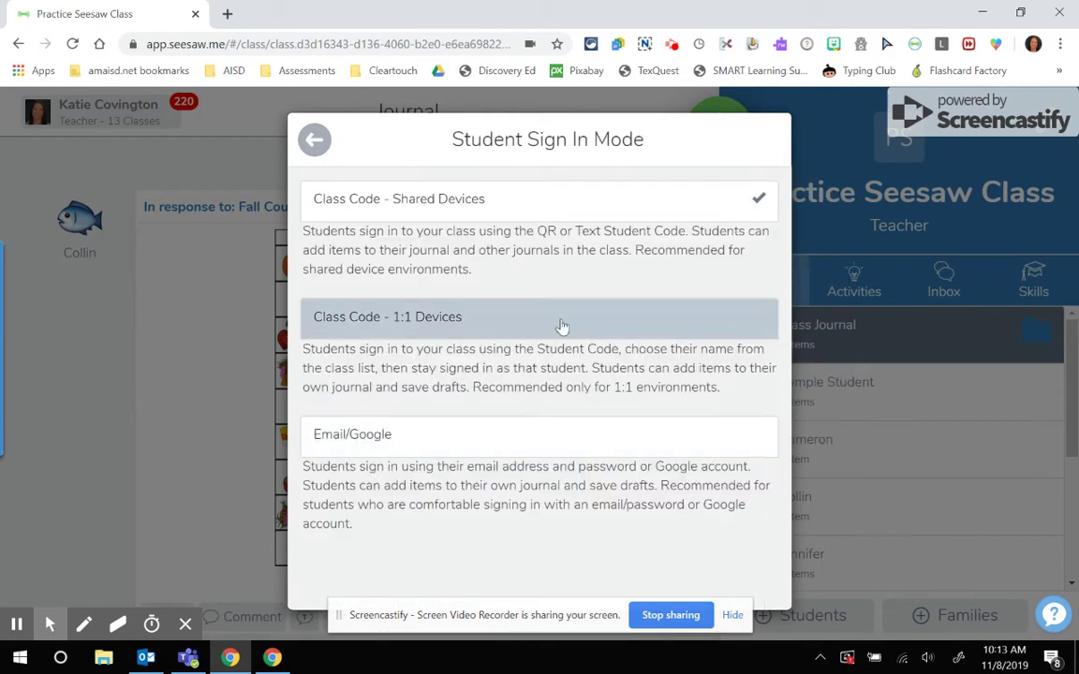
{"action": "left_click", "coordinate": [525, 318]}
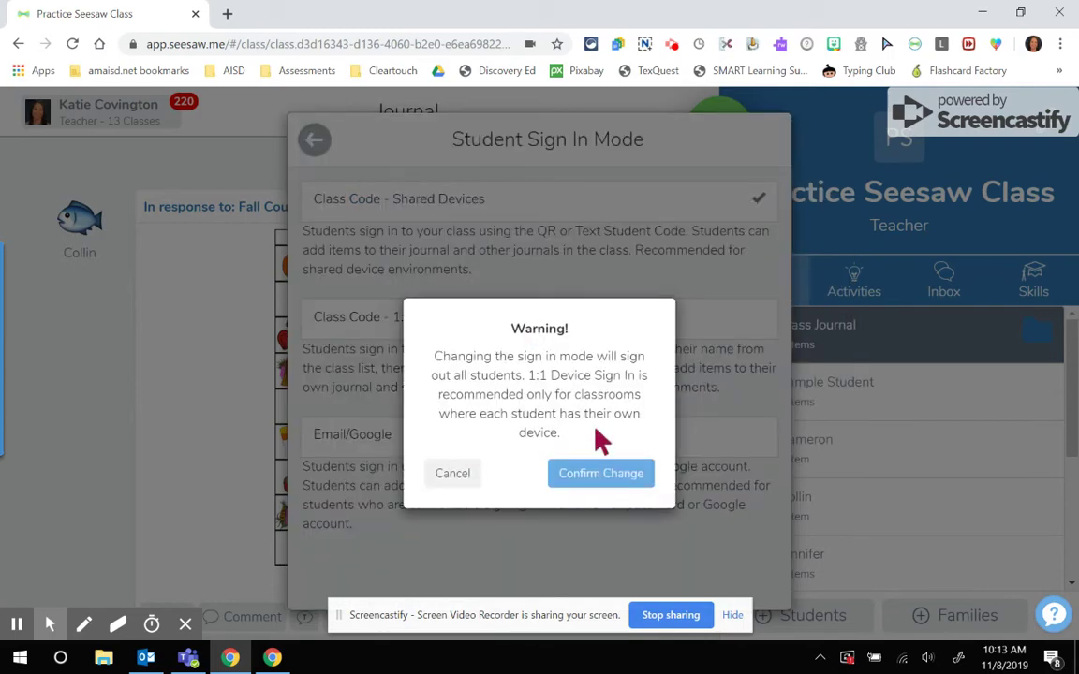
{"action": "left_click", "coordinate": [604, 480]}
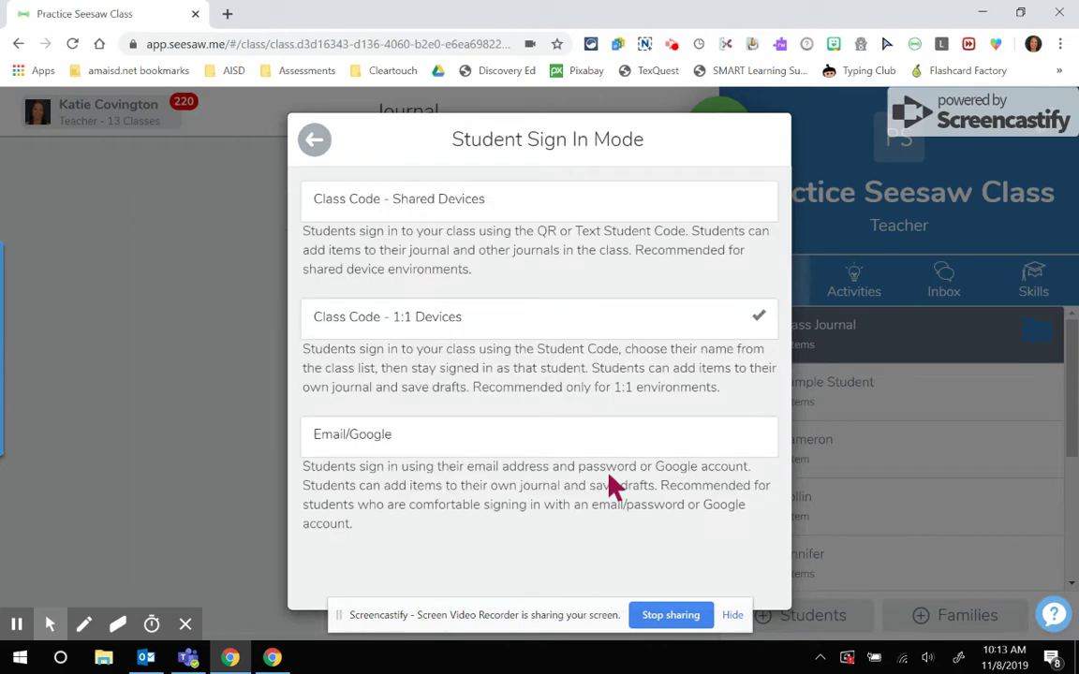
{"action": "left_click", "coordinate": [315, 140]}
Close class settings, sign the teacher out with confirmation, and choose I'm a Student.
{"action": "left_click", "coordinate": [315, 140]}
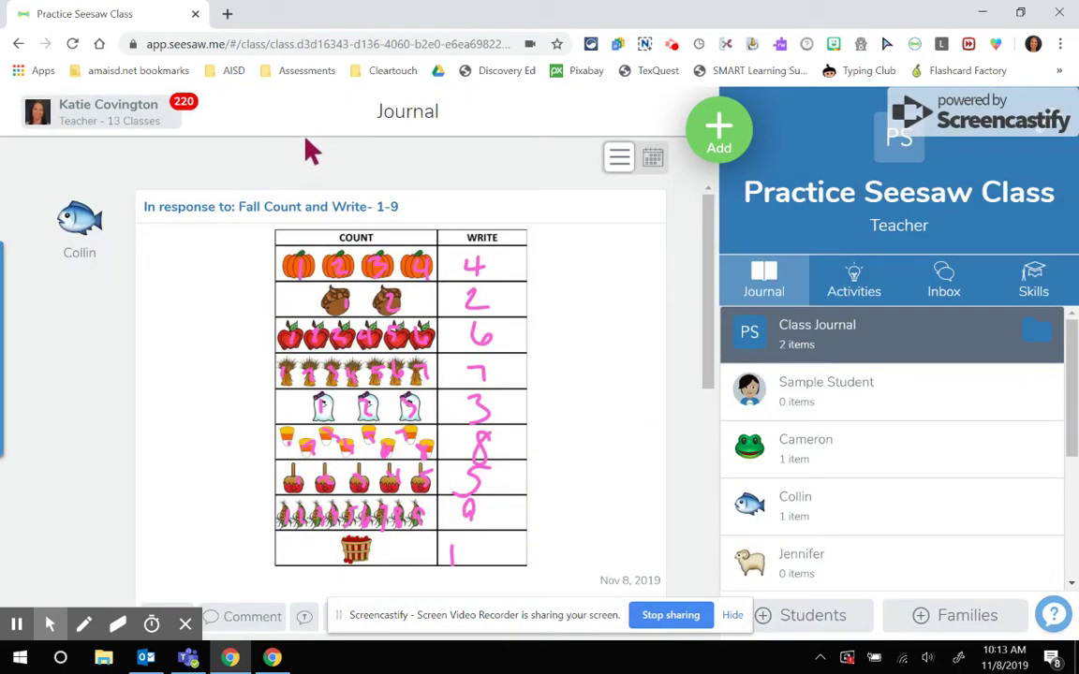
{"action": "left_click", "coordinate": [161, 108]}
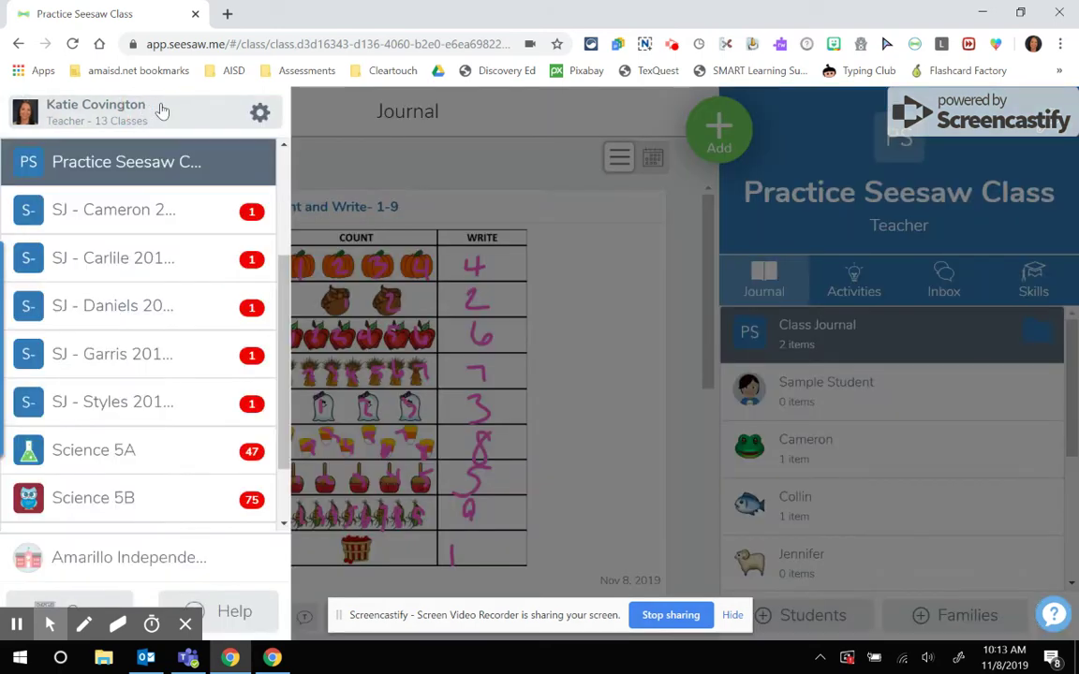
{"action": "left_click", "coordinate": [260, 113]}
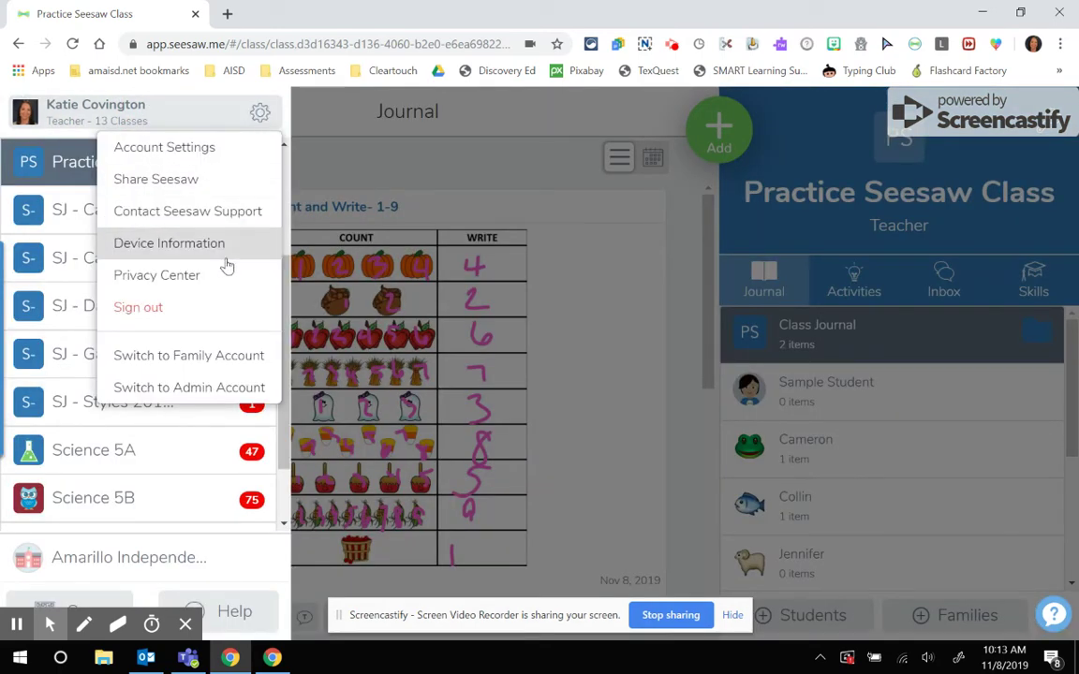
{"action": "left_click", "coordinate": [208, 316]}
{"action": "left_click", "coordinate": [620, 395]}
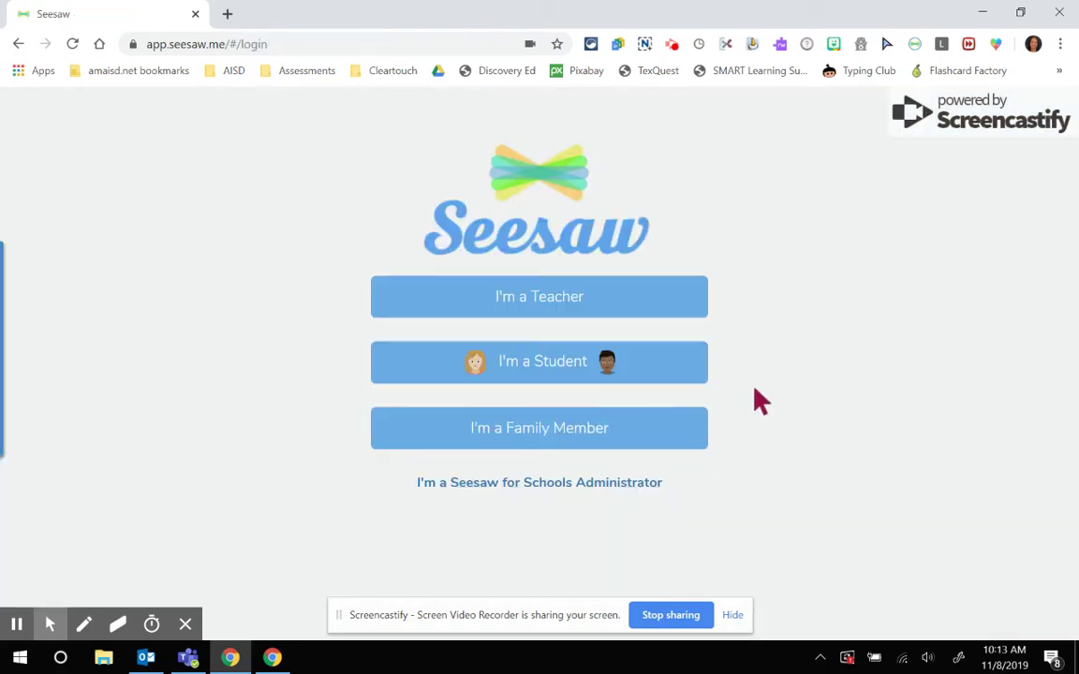
{"action": "left_click", "coordinate": [644, 370]}
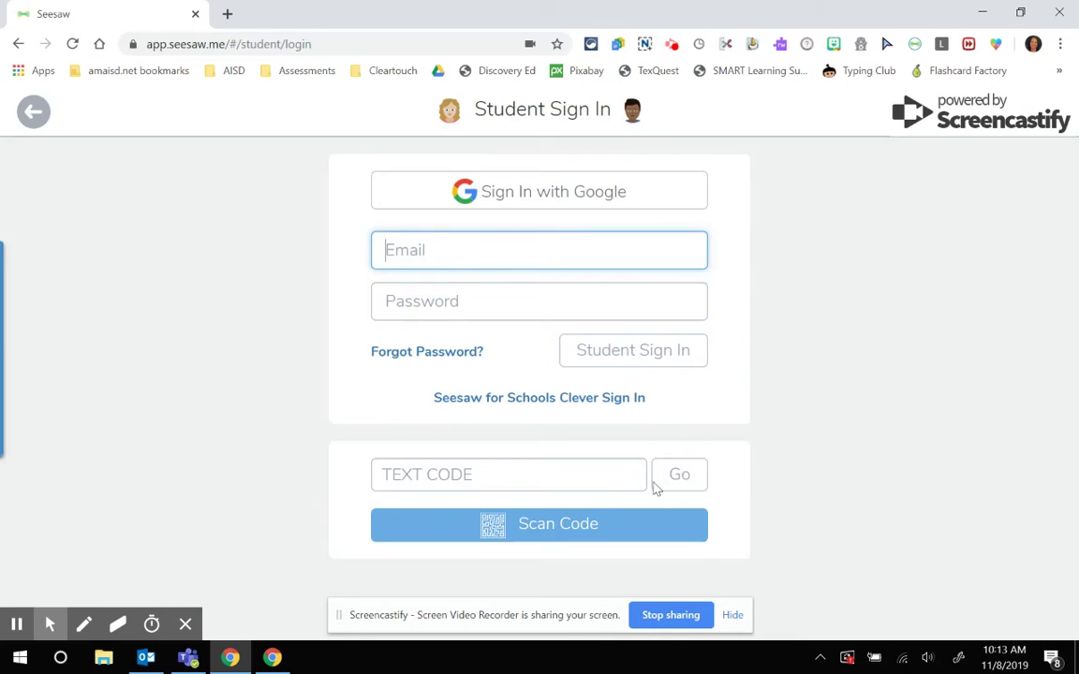
Sign in by scanning the class code and confirming the student's own name.
{"action": "left_click", "coordinate": [595, 542]}
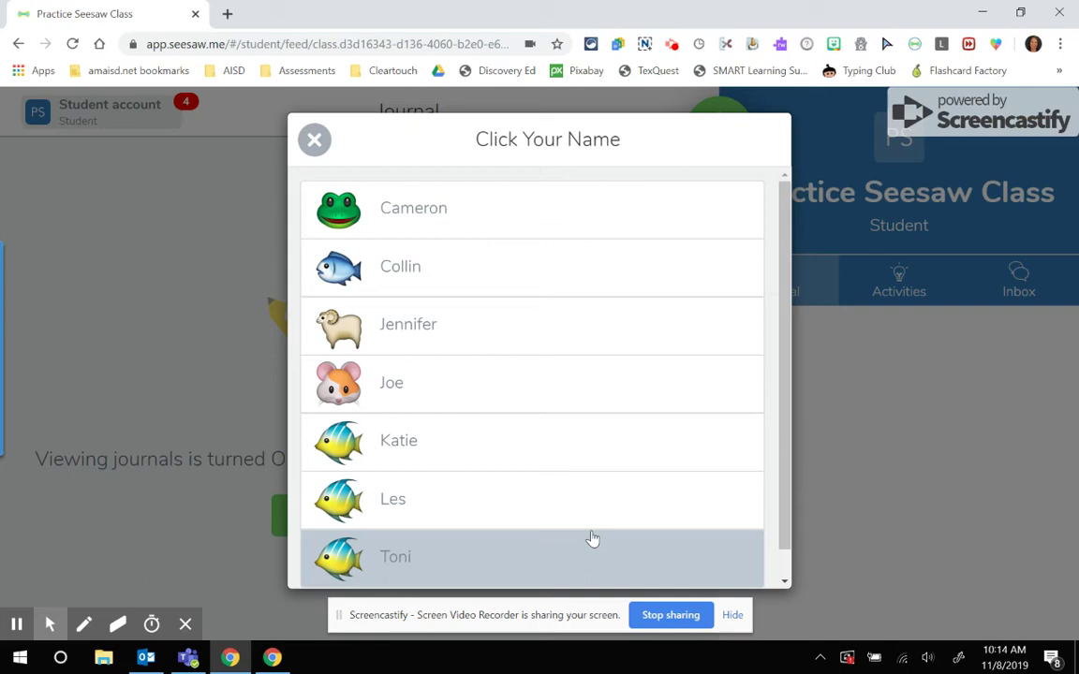
{"action": "left_click", "coordinate": [501, 457]}
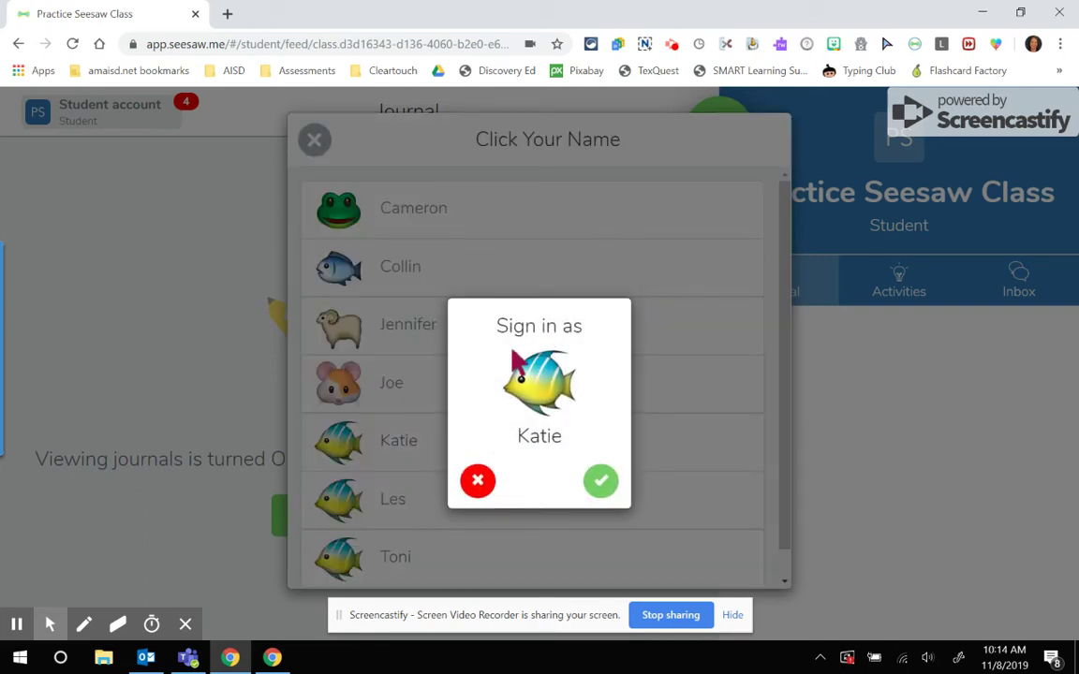
{"action": "left_click", "coordinate": [601, 482]}
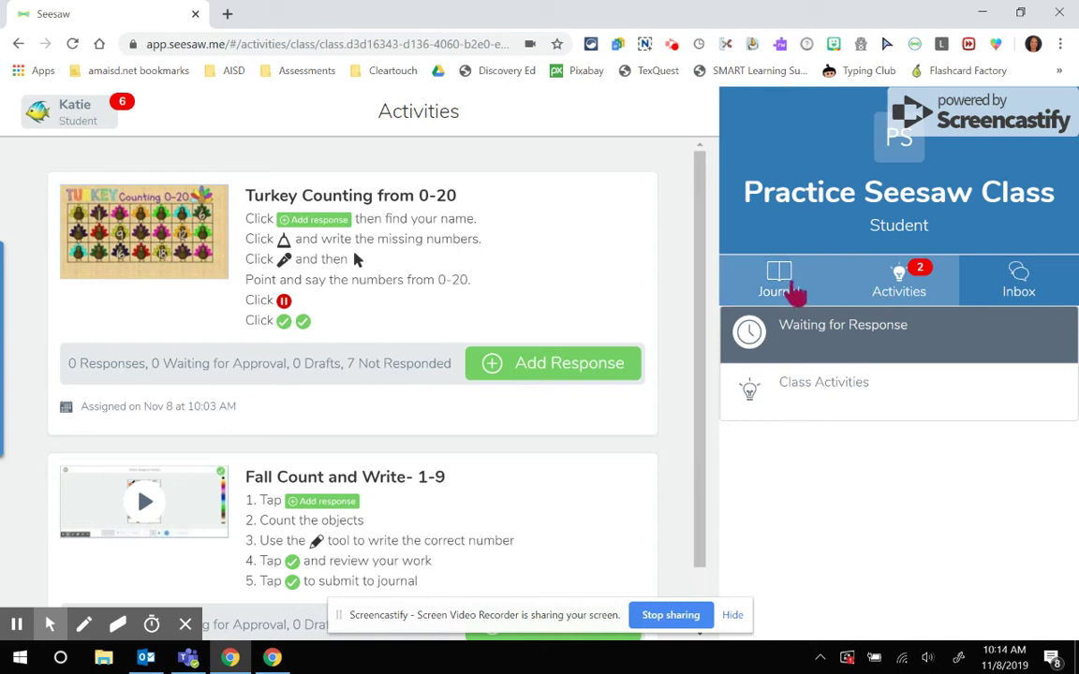
Browse the class Journal feed, then return to the Activities list.
{"action": "left_click", "coordinate": [792, 290]}
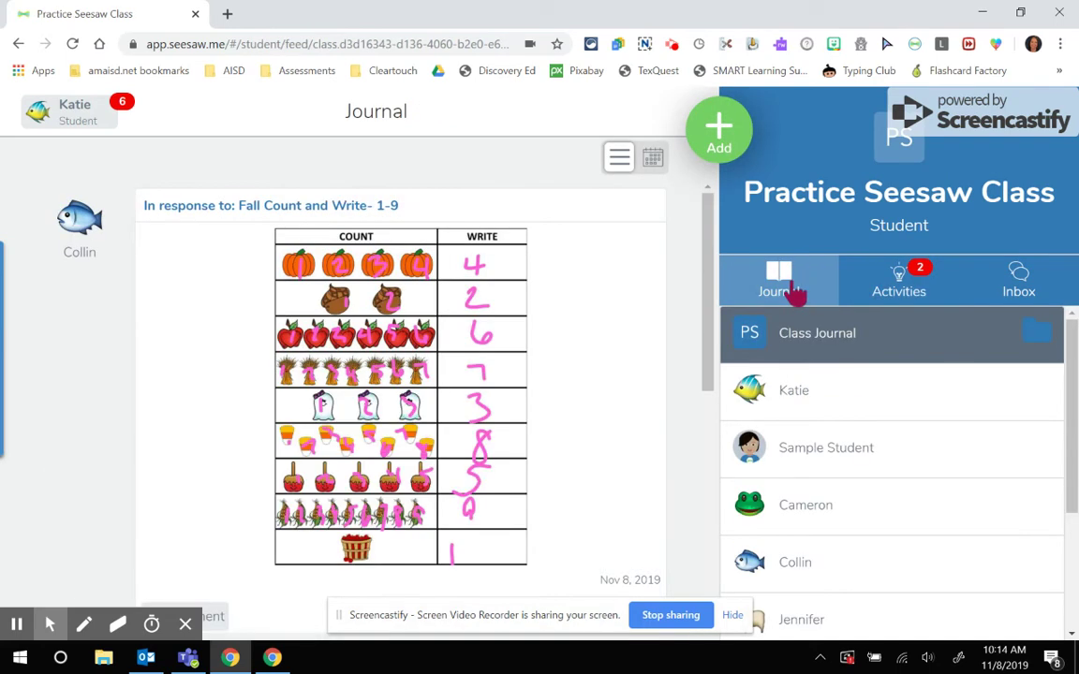
{"action": "scroll", "coordinate": [804, 553], "scroll_direction": "down", "scroll_amount": 2}
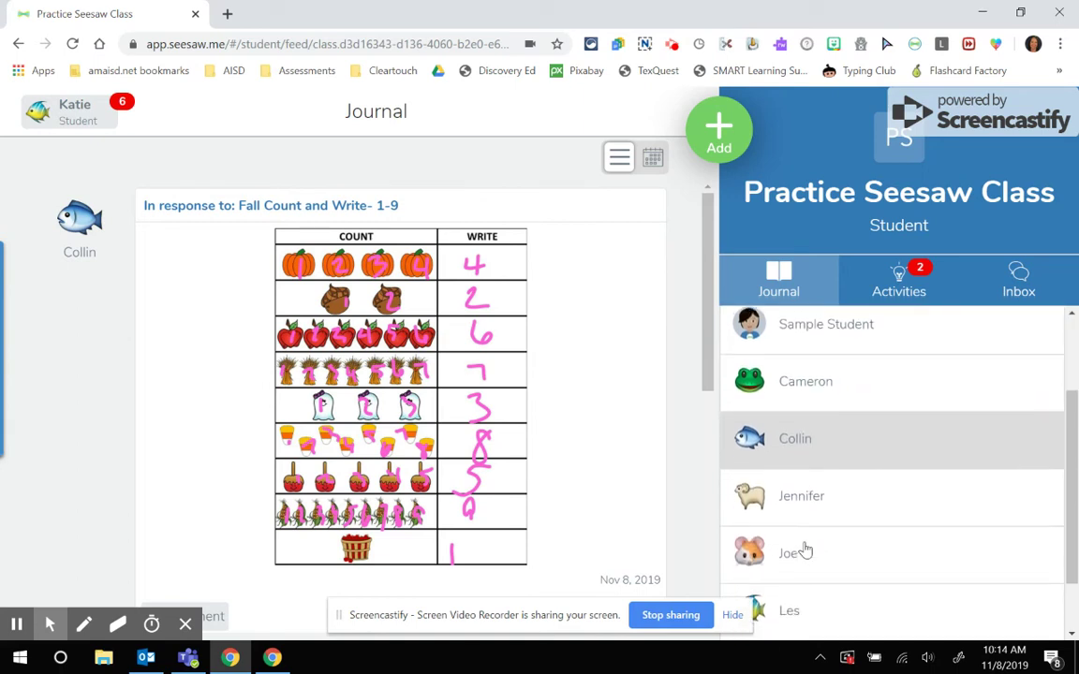
{"action": "scroll", "coordinate": [804, 552], "scroll_direction": "up", "scroll_amount": 2}
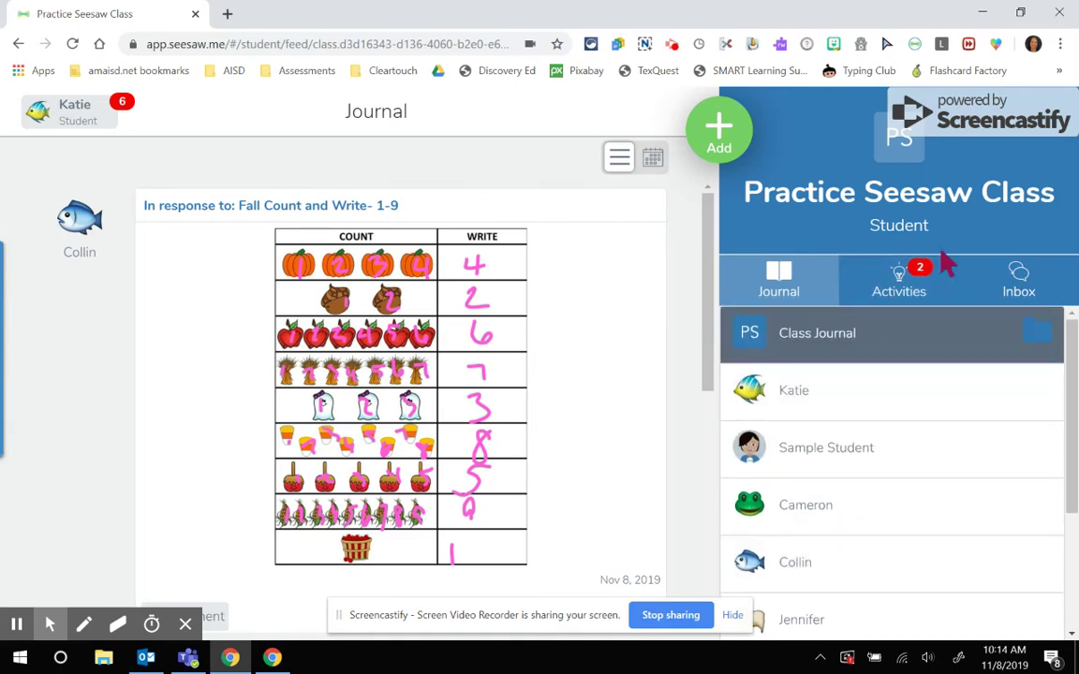
{"action": "left_click", "coordinate": [913, 296]}
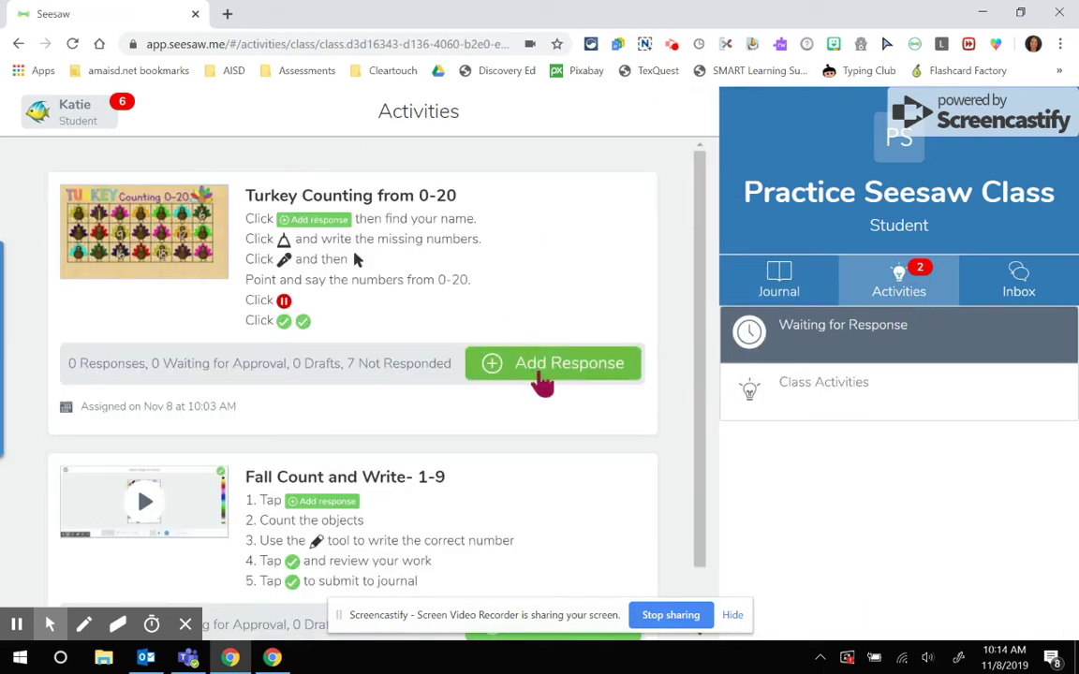
Add a Turkey Counting response, write 0, 2 and 3 in white, then Save Draft.
{"action": "left_click", "coordinate": [545, 379]}
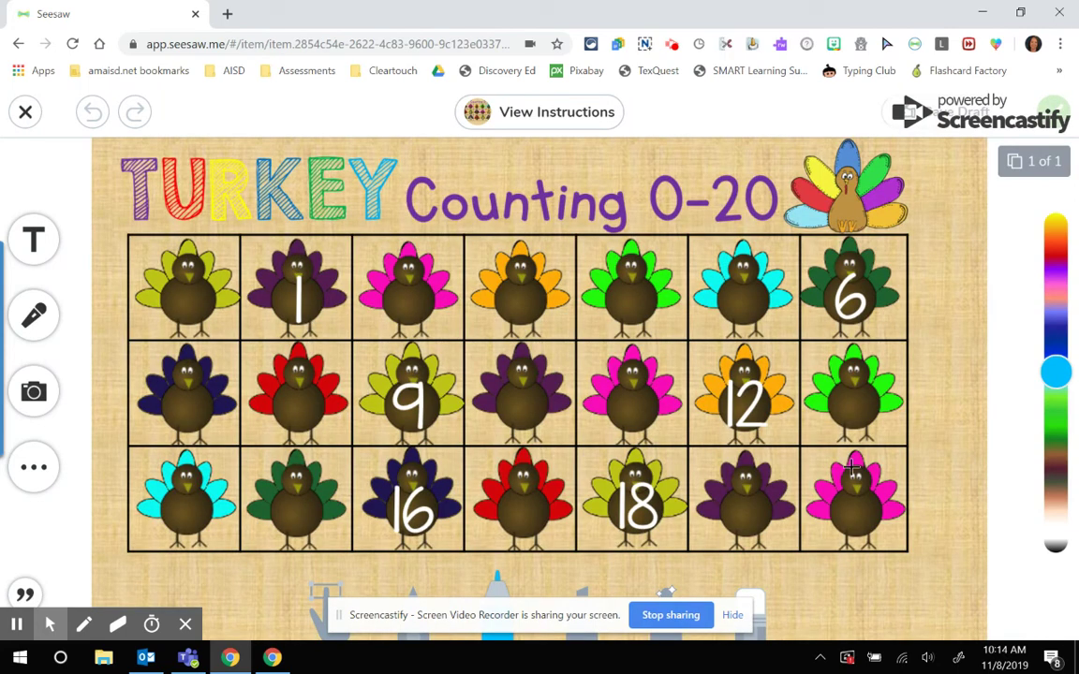
{"action": "left_click", "coordinate": [1056, 547]}
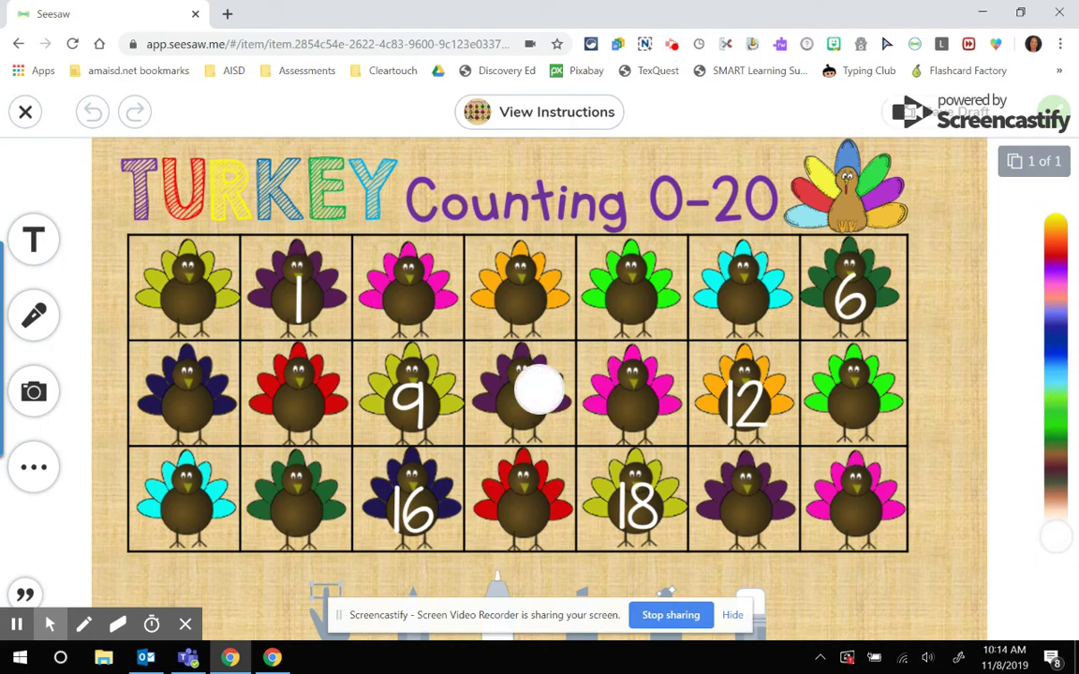
{"action": "mouse_move", "coordinate": [208, 281]}
{"action": "left_mouse_down"}
{"action": "mouse_move", "coordinate": [199, 321]}
{"action": "mouse_move", "coordinate": [214, 281]}
{"action": "mouse_move", "coordinate": [192, 249]}
{"action": "left_mouse_up"}
{"action": "mouse_move", "coordinate": [384, 285]}
{"action": "left_mouse_down"}
{"action": "mouse_move", "coordinate": [410, 290]}
{"action": "mouse_move", "coordinate": [398, 320]}
{"action": "mouse_move", "coordinate": [428, 326]}
{"action": "left_mouse_up"}
{"action": "mouse_move", "coordinate": [496, 265]}
{"action": "left_mouse_down"}
{"action": "mouse_move", "coordinate": [517, 315]}
{"action": "mouse_move", "coordinate": [492, 318]}
{"action": "left_mouse_up"}
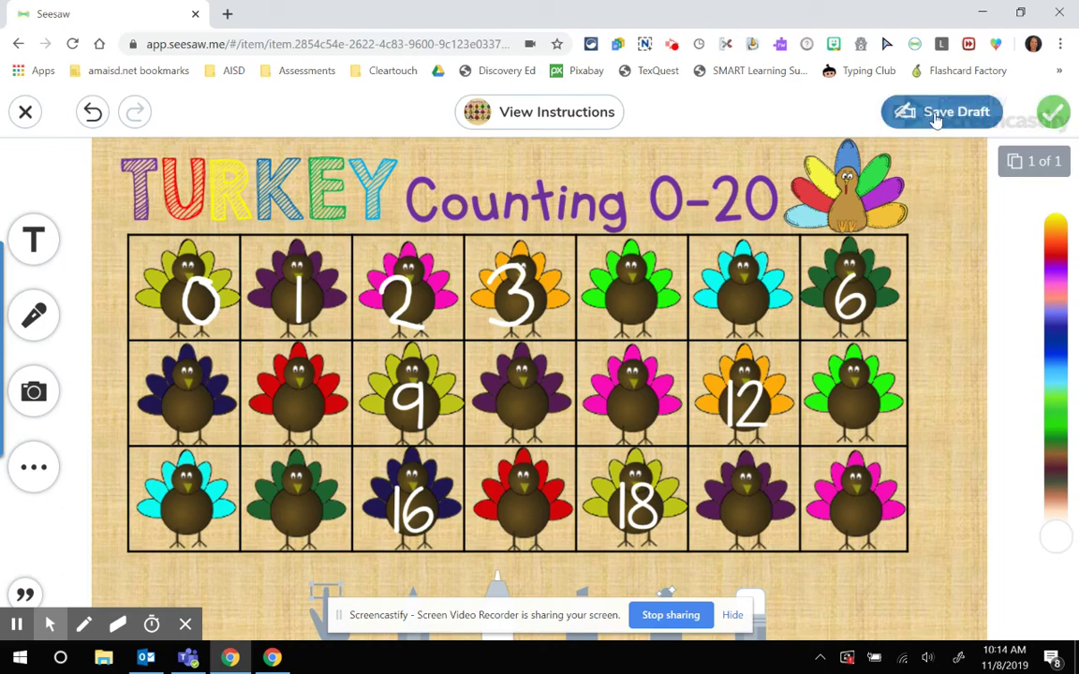
{"action": "left_click", "coordinate": [937, 115]}
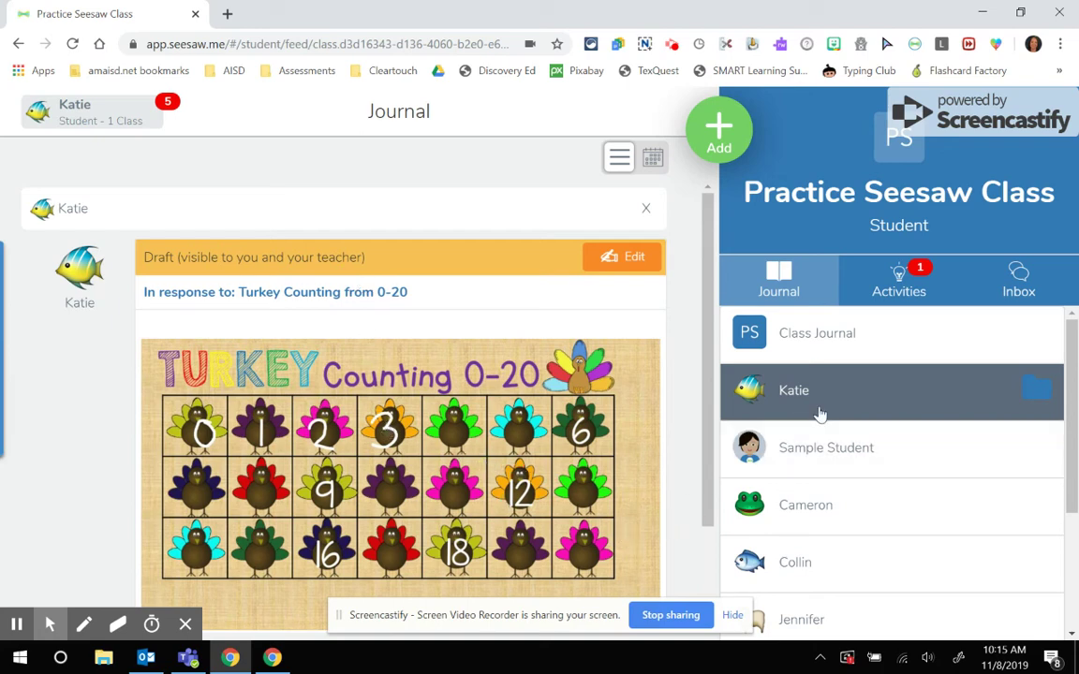
Open the student's own journal, edit the Turkey Counting draft, and submit it for approval.
{"action": "left_click", "coordinate": [815, 510]}
{"action": "left_click", "coordinate": [834, 419]}
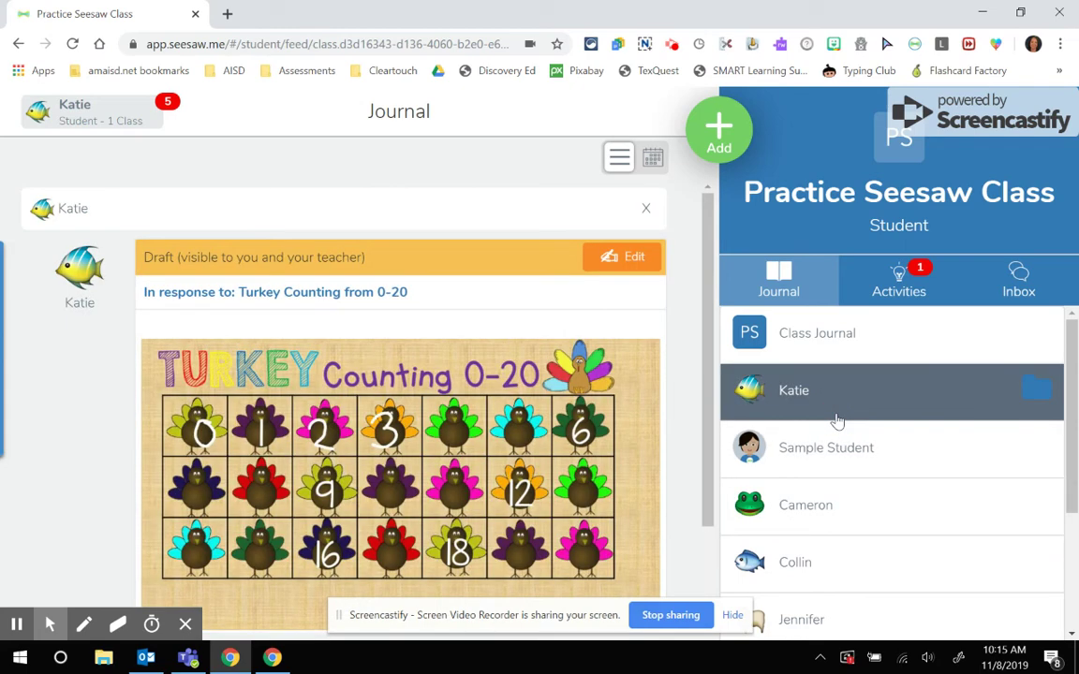
{"action": "left_click", "coordinate": [629, 264]}
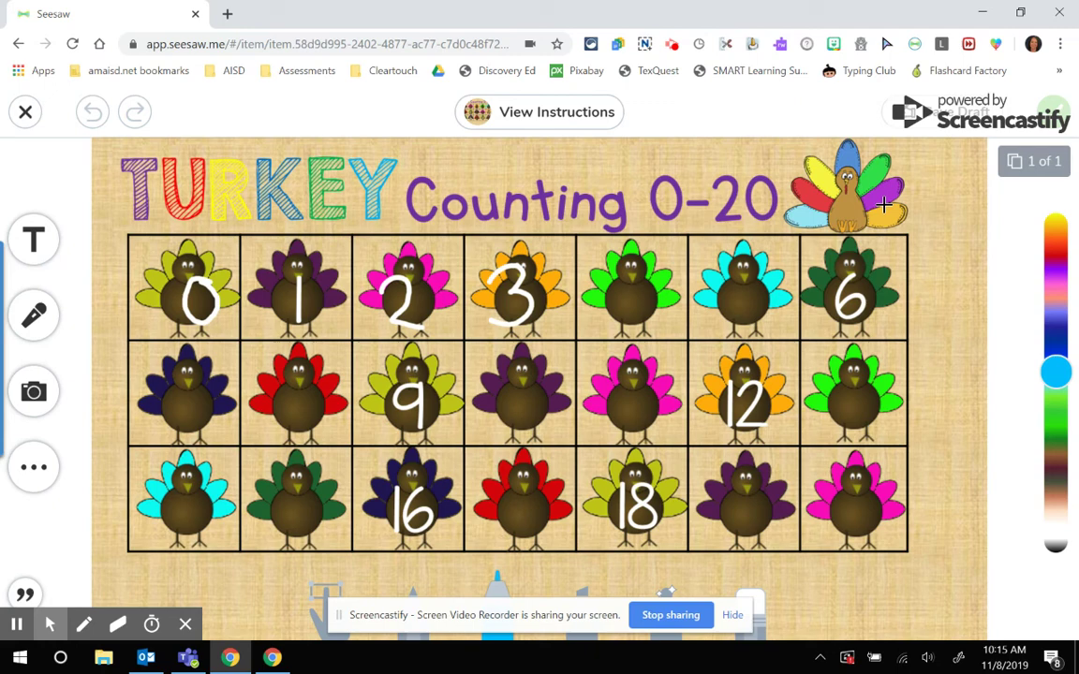
{"action": "left_click", "coordinate": [1052, 111]}
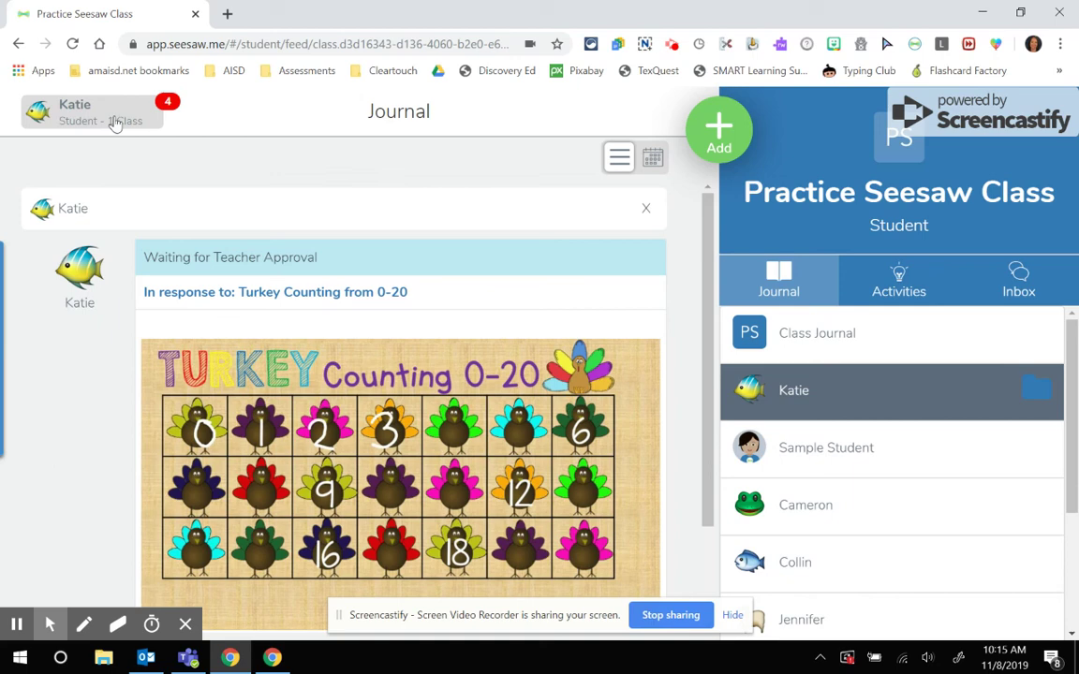
Sign the student out from the account panel's options and confirm.
{"action": "left_click", "coordinate": [114, 125]}
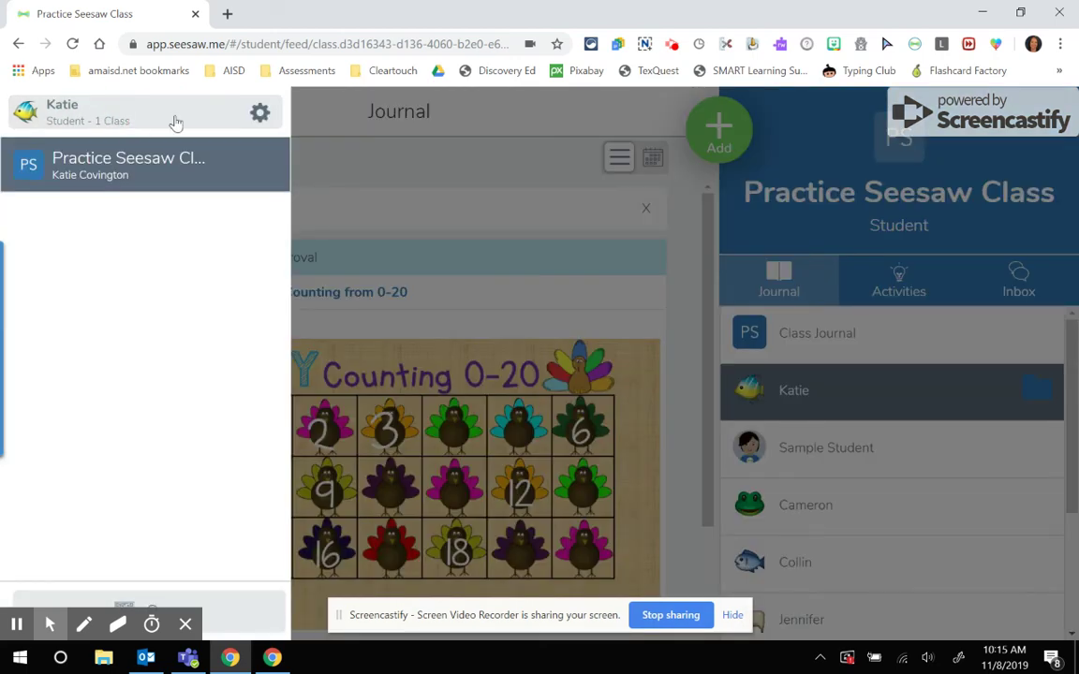
{"action": "left_click", "coordinate": [258, 116]}
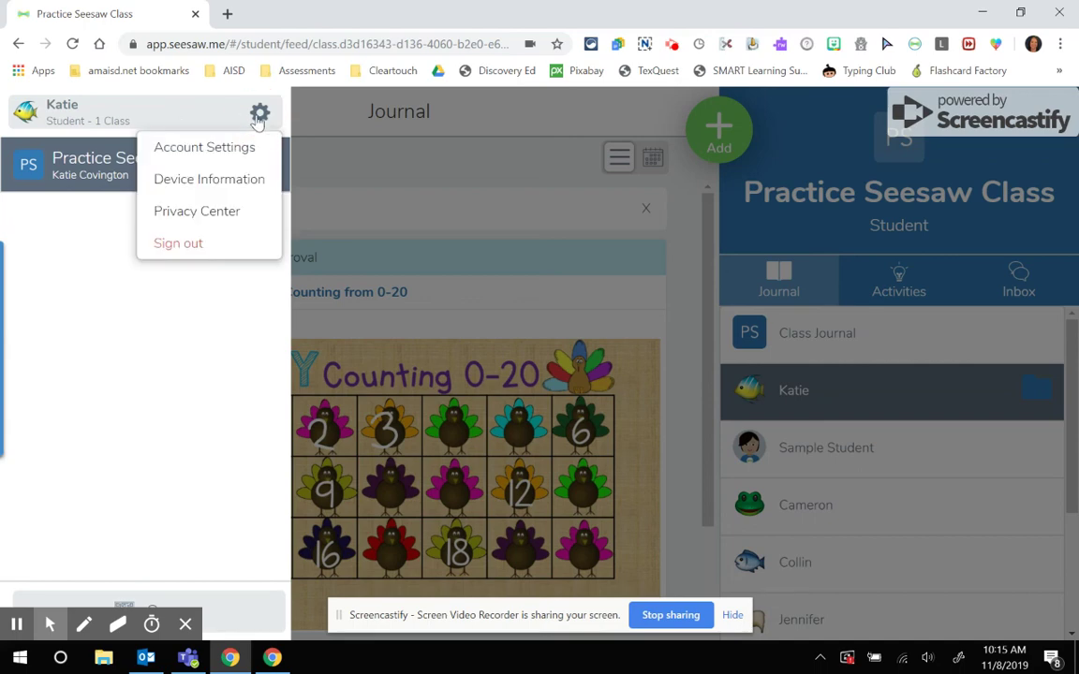
{"action": "left_click", "coordinate": [225, 245]}
{"action": "left_click", "coordinate": [620, 392]}
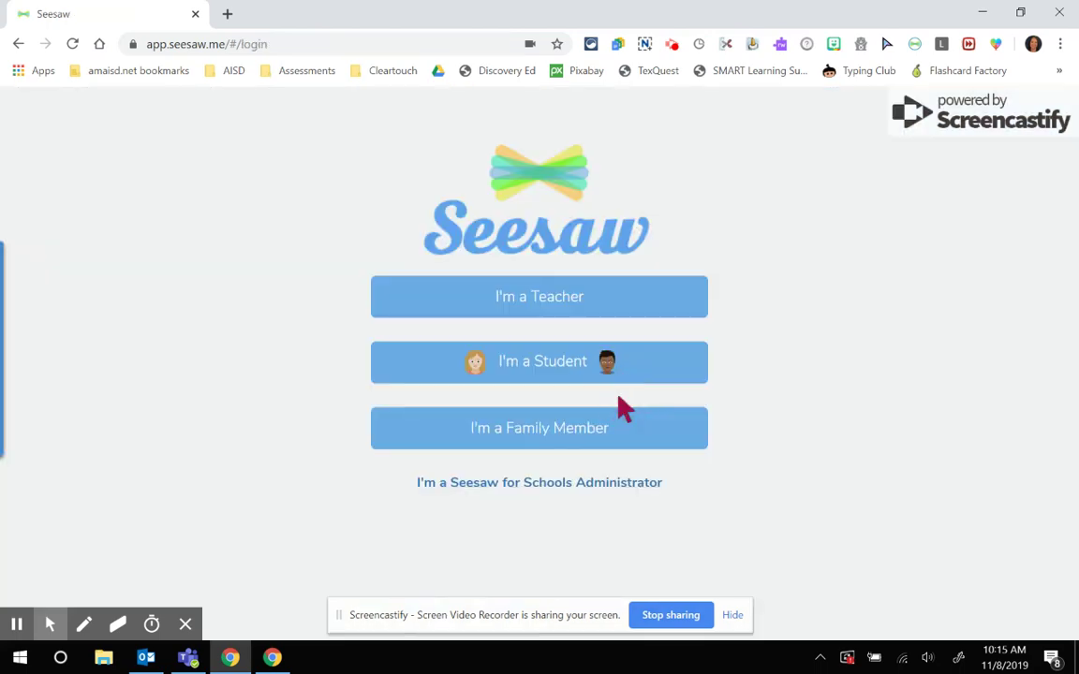